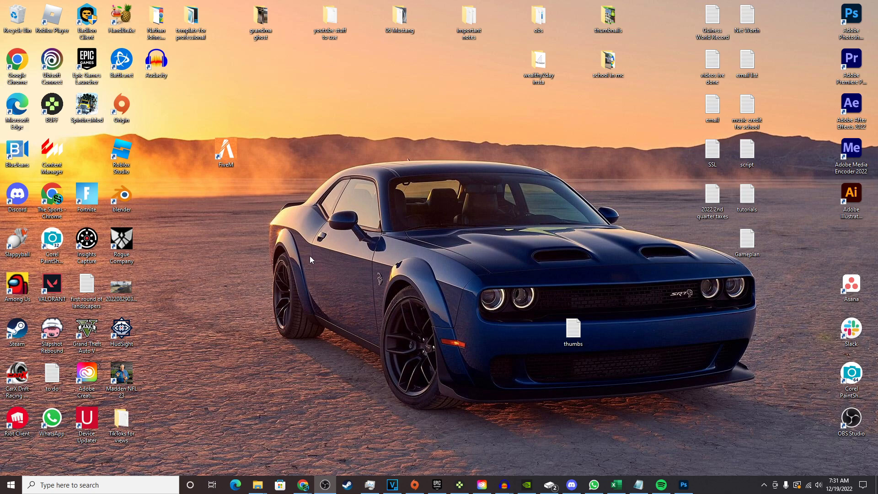
Browse Discord's welcome and graphics-packs channels, then return to #car-sounds
left_click(572, 485)
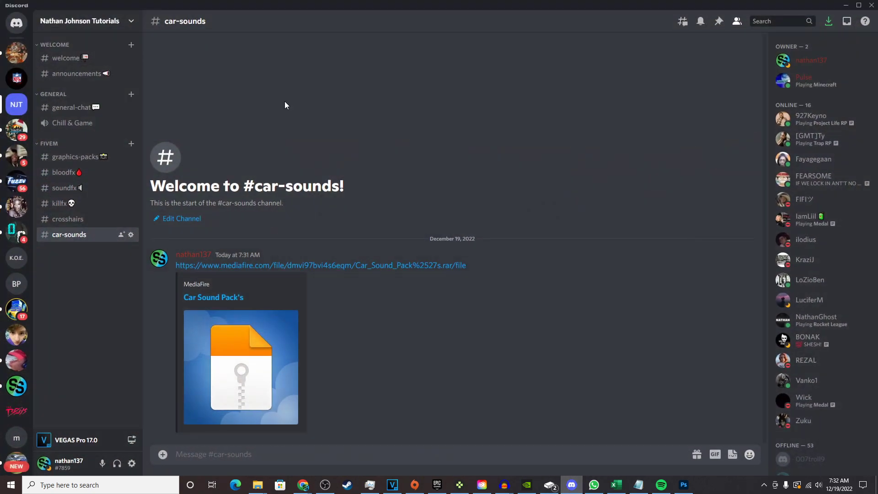
left_click(68, 58)
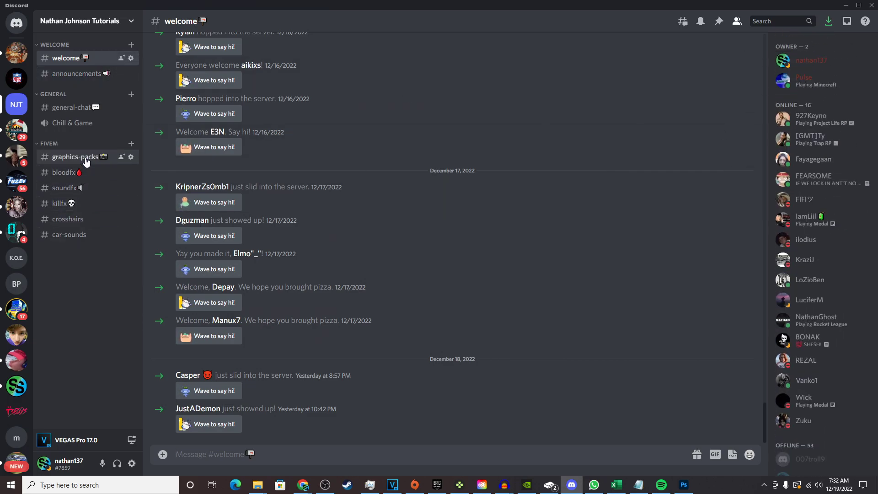
left_click(65, 157)
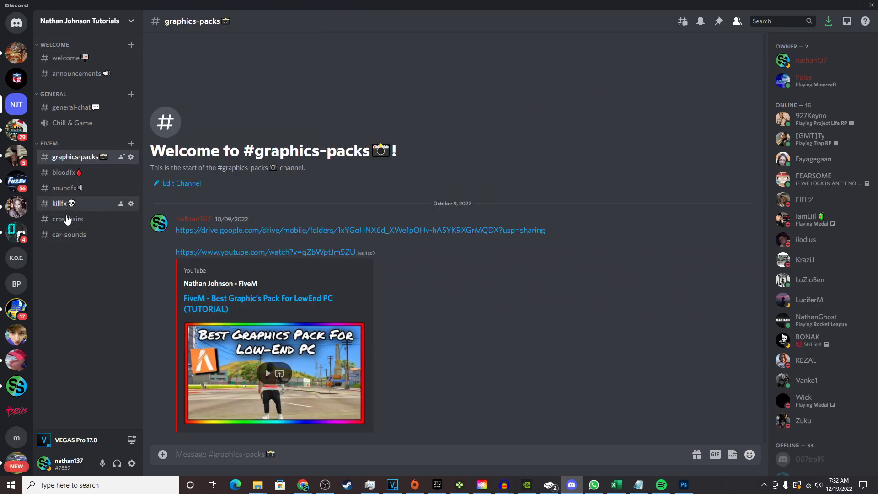
left_click(81, 237)
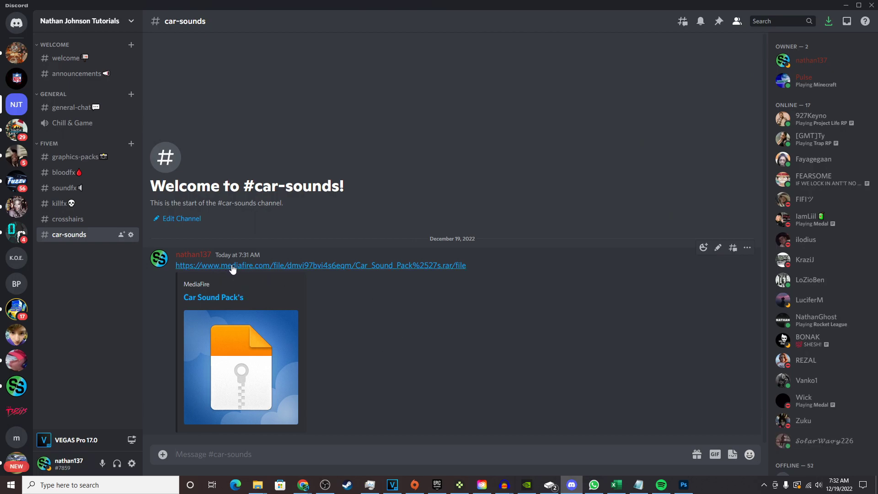
Download Car Sound Packs.rar from the MediaFire link and open it in WinRAR
left_click(297, 266)
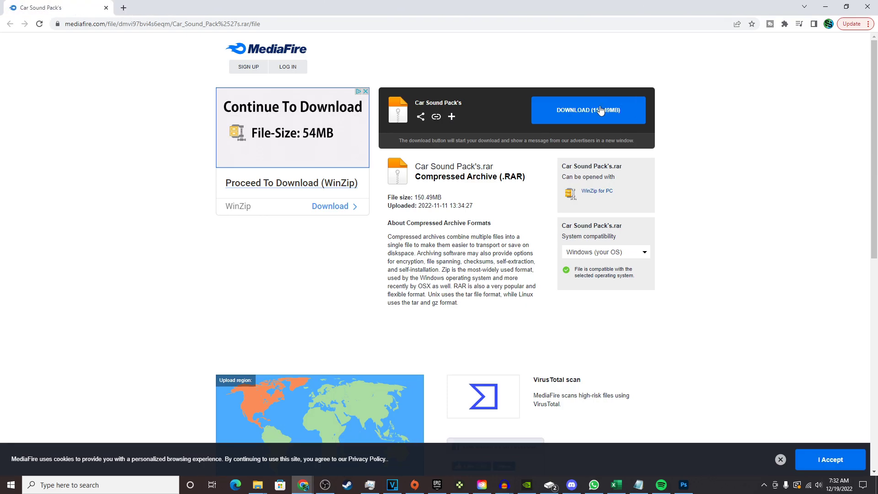
left_click(600, 111)
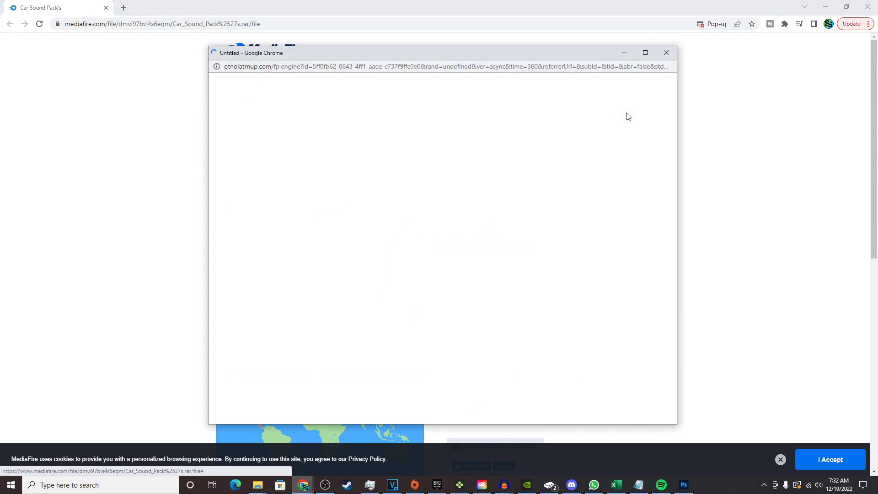
left_click(666, 53)
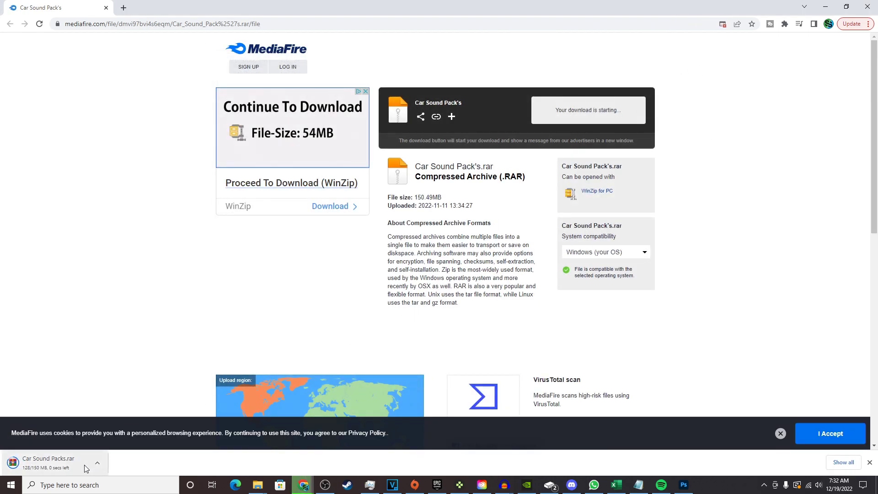
left_click(96, 464)
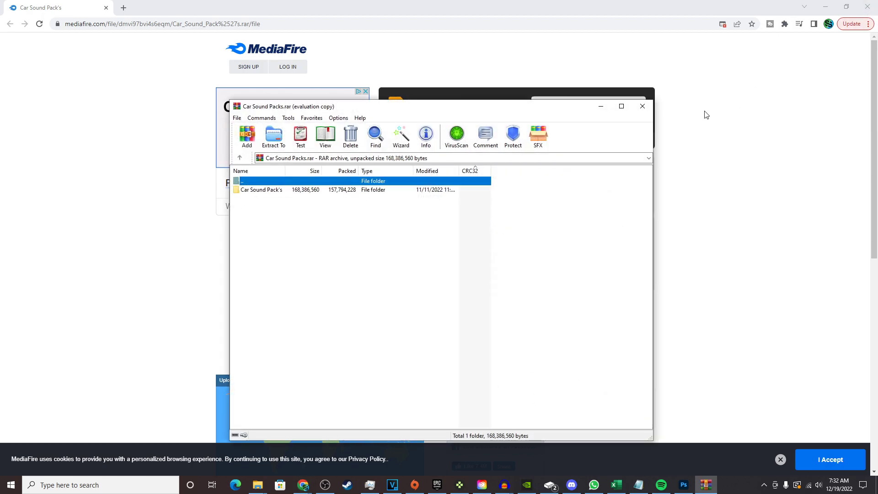
Dismiss the licence reminder, minimize Discord, move WinRAR upper right, and open Windows search
left_click(510, 239)
left_click(845, 6)
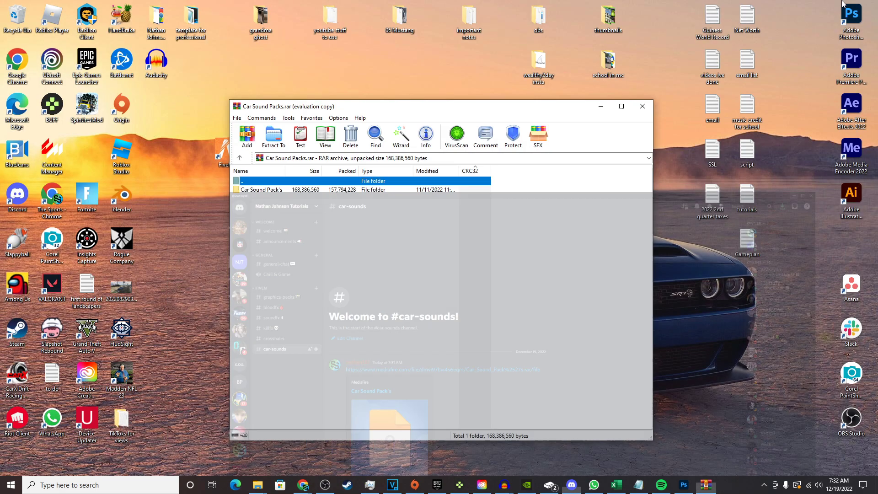
left_click_drag(467, 106, 657, 85)
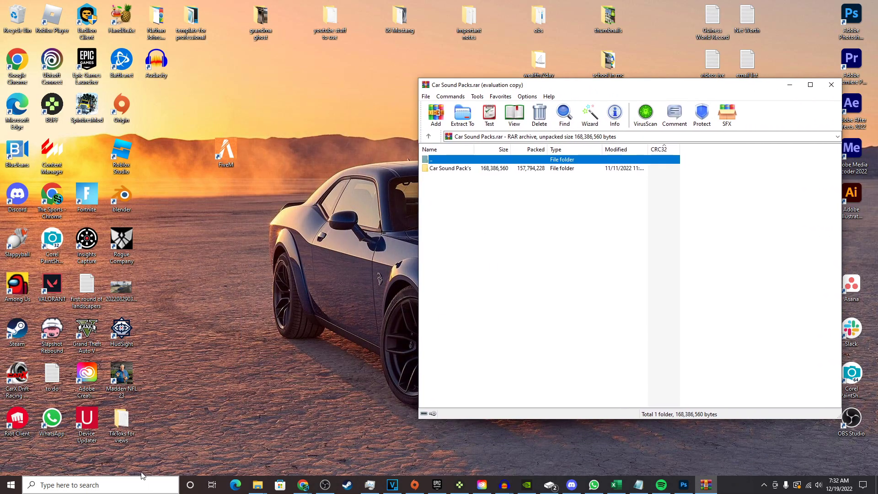
left_click(154, 485)
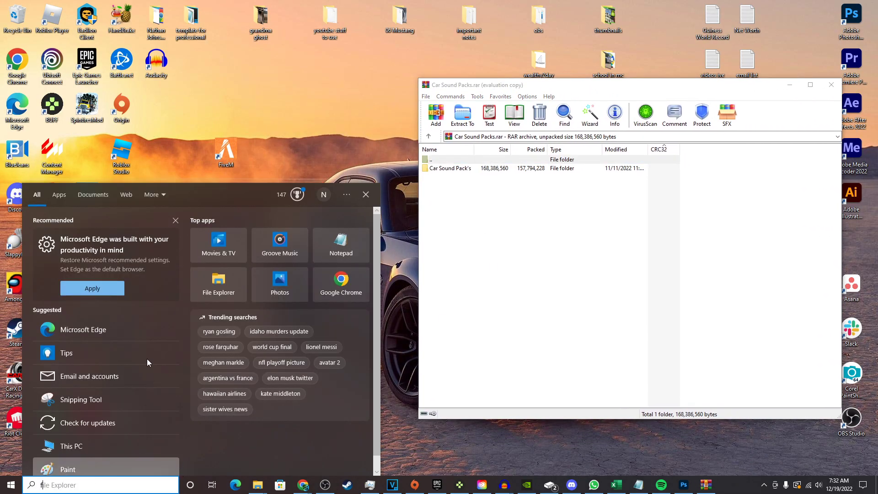
type("file")
Launch File Explorer and go to C:\Program Files\Rockstar Games\Grand Theft Auto V\Audio
left_click(97, 246)
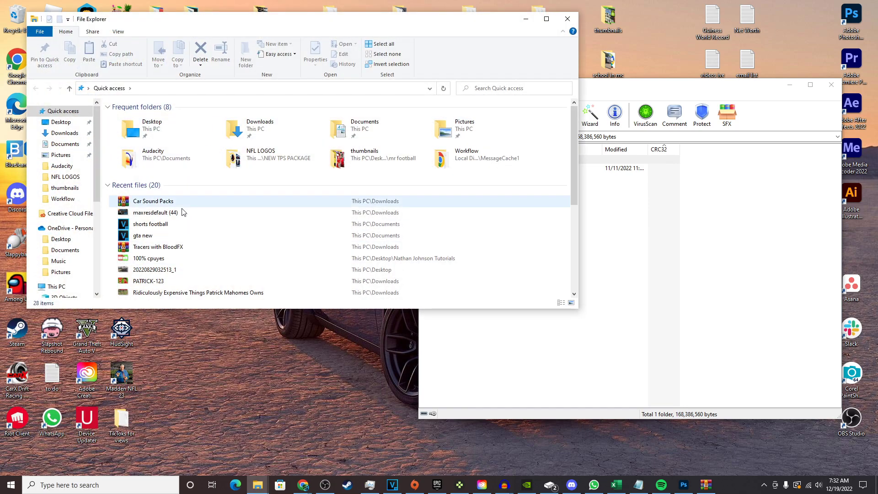
scroll(66, 163, "down", 1)
scroll(66, 192, "down", 2)
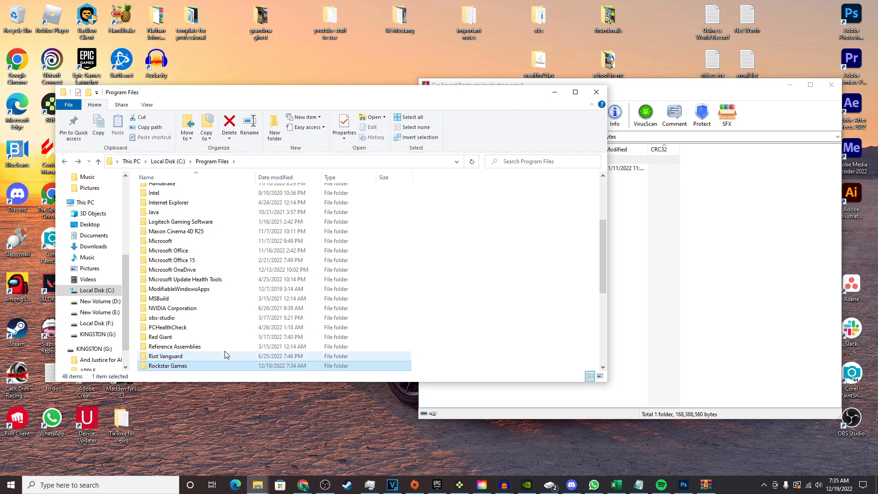
left_click(68, 163)
double_click(200, 274)
scroll(197, 359, "down", 3)
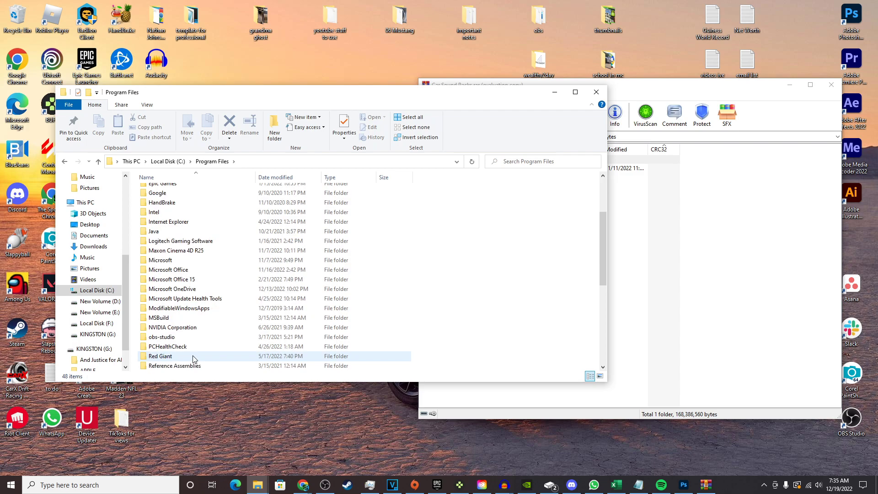
scroll(193, 357, "down", 2)
scroll(195, 350, "down", 3)
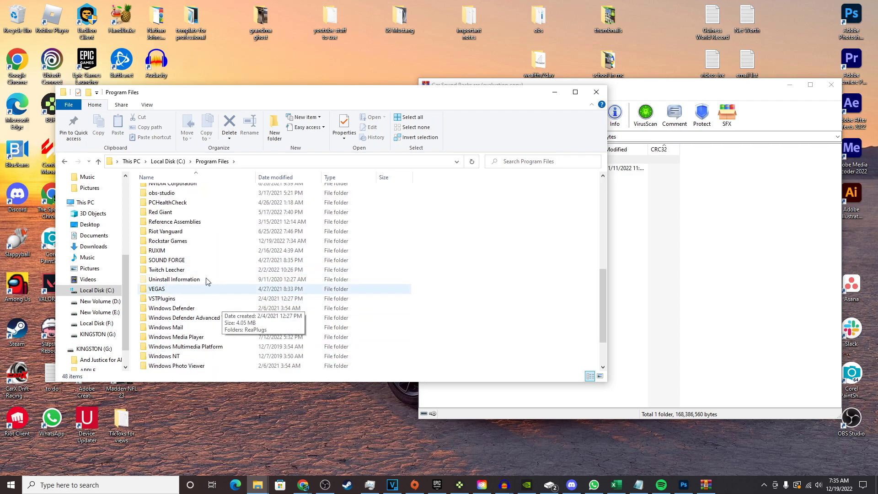
scroll(212, 309, "down", 2)
scroll(209, 333, "up", 2)
scroll(206, 325, "up", 2)
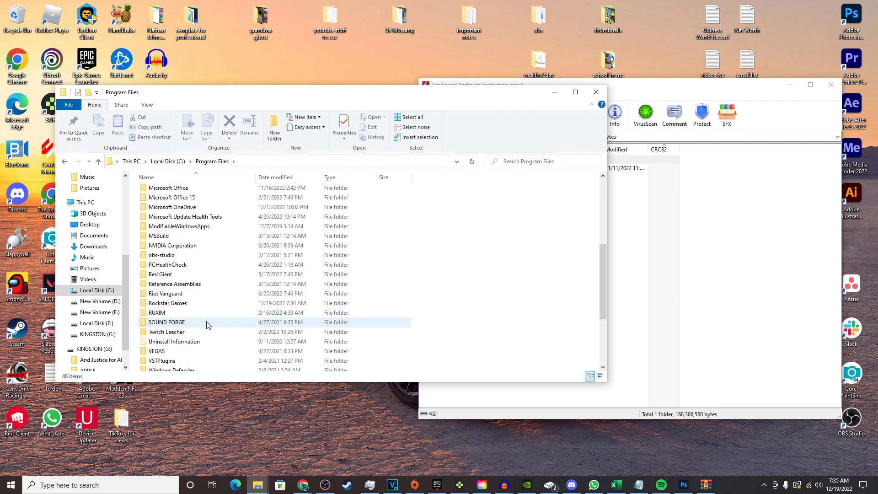
left_click(194, 304)
double_click(193, 303)
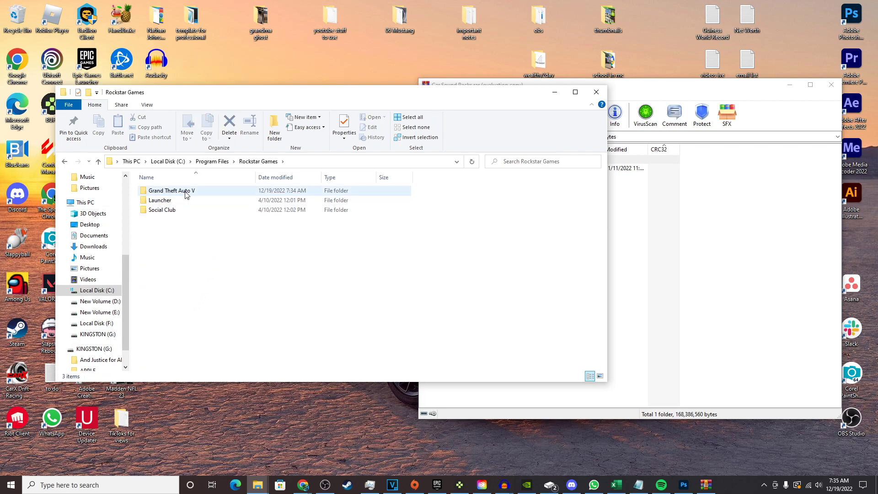
double_click(177, 190)
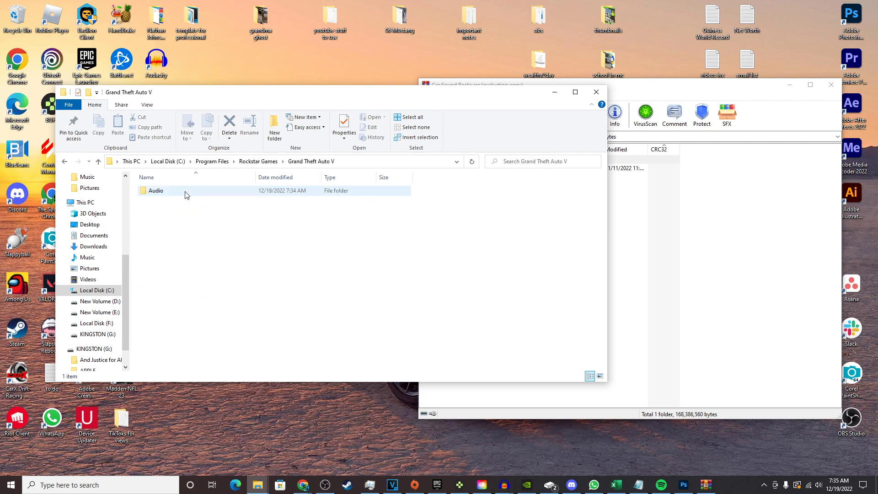
double_click(210, 196)
Drag the four RPF files from Car Sound Pack's into Audio, granting admin access, then close Explorer
left_click(649, 265)
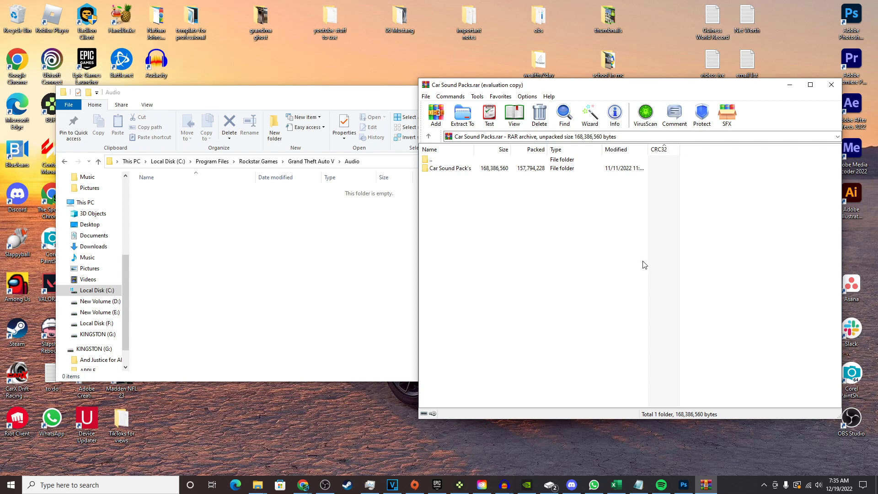
double_click(453, 171)
mouse_move(477, 245)
left_mouse_down()
mouse_move(452, 193)
mouse_move(336, 271)
left_mouse_up()
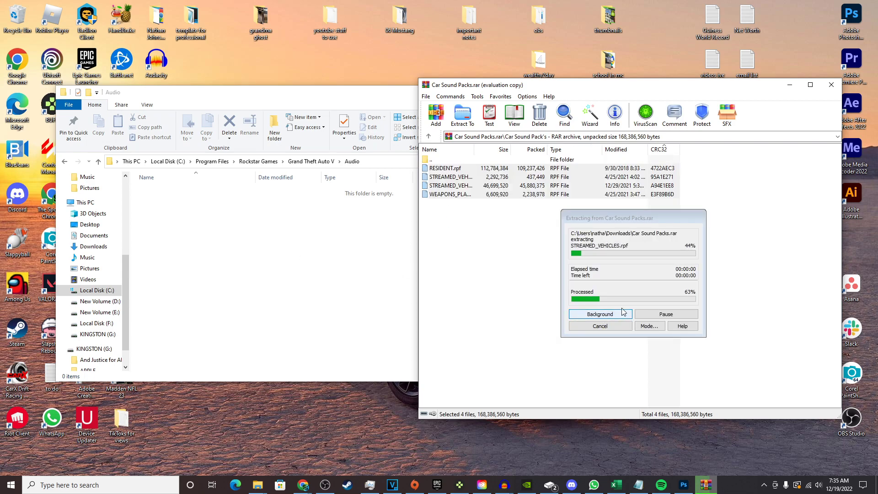
left_click(416, 199)
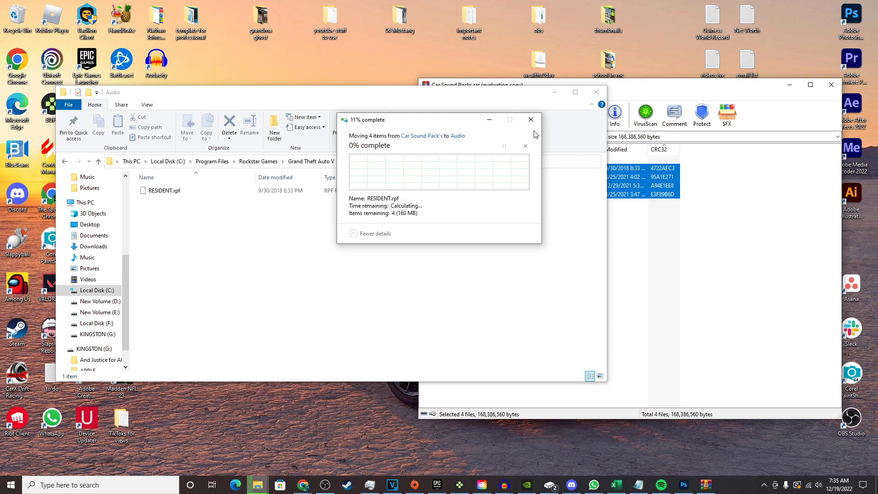
left_click(531, 122)
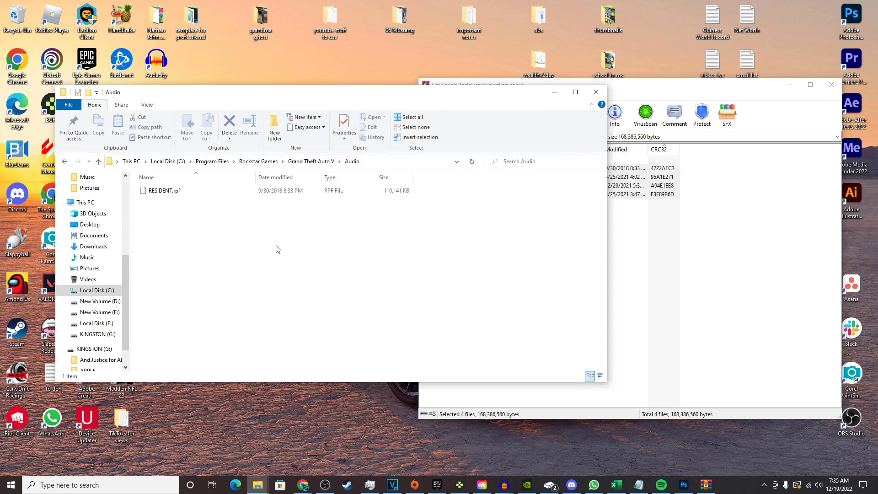
left_click(595, 94)
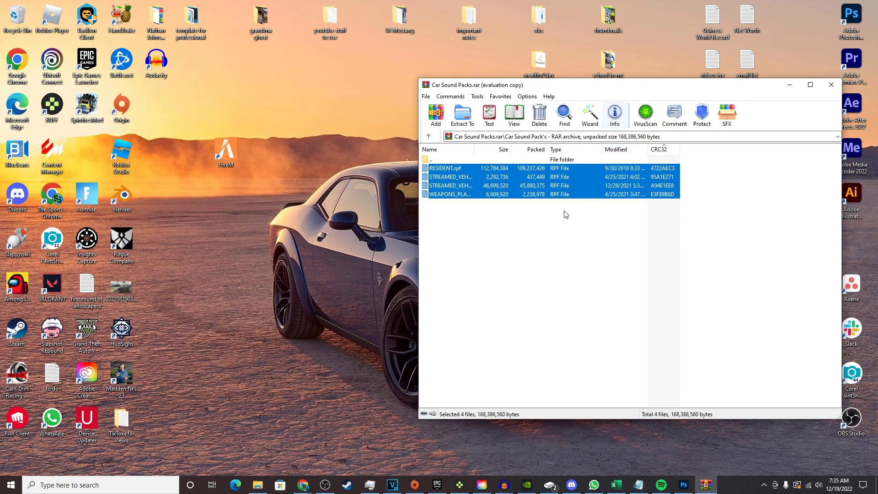
left_click(516, 397)
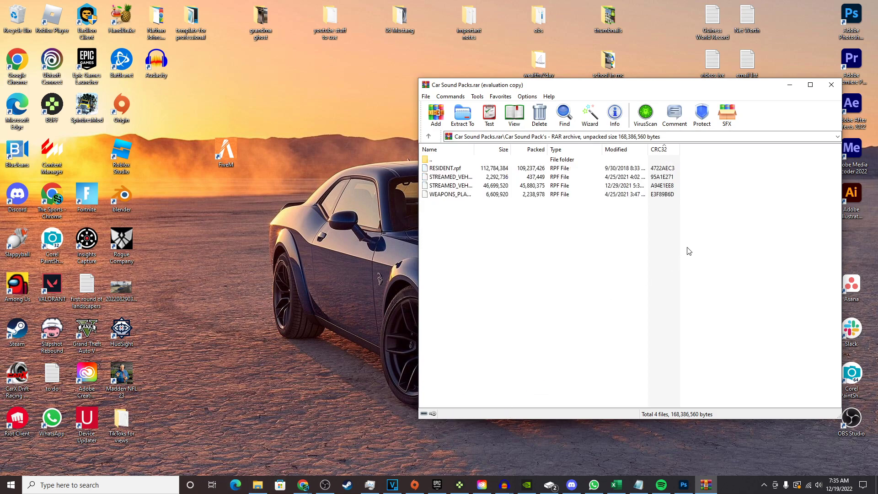
left_click_drag(758, 91, 570, 108)
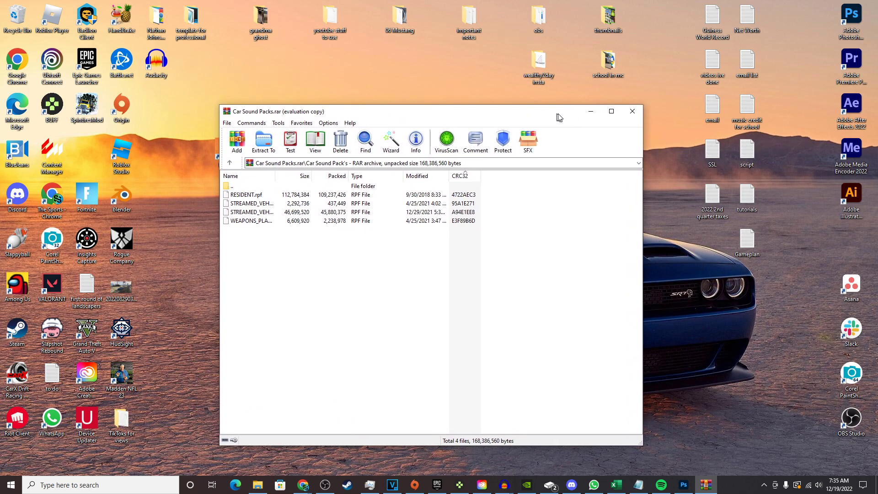